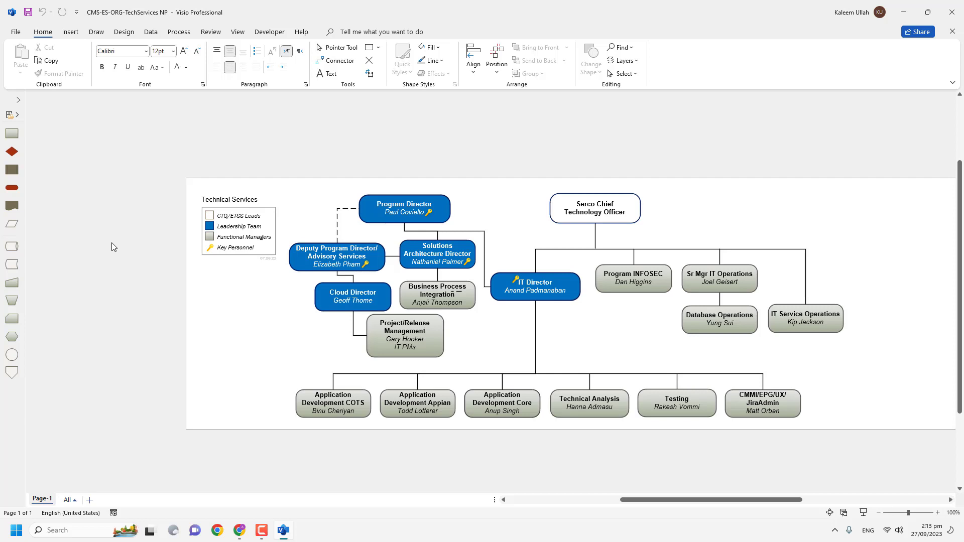
Step: Select every shape in the open org chart, then clear the selection, several times
{"action": "scroll", "coordinate": [341, 401], "scroll_direction": "down", "scroll_amount": 2}
{"action": "scroll", "coordinate": [586, 289], "scroll_direction": "up", "scroll_amount": 1}
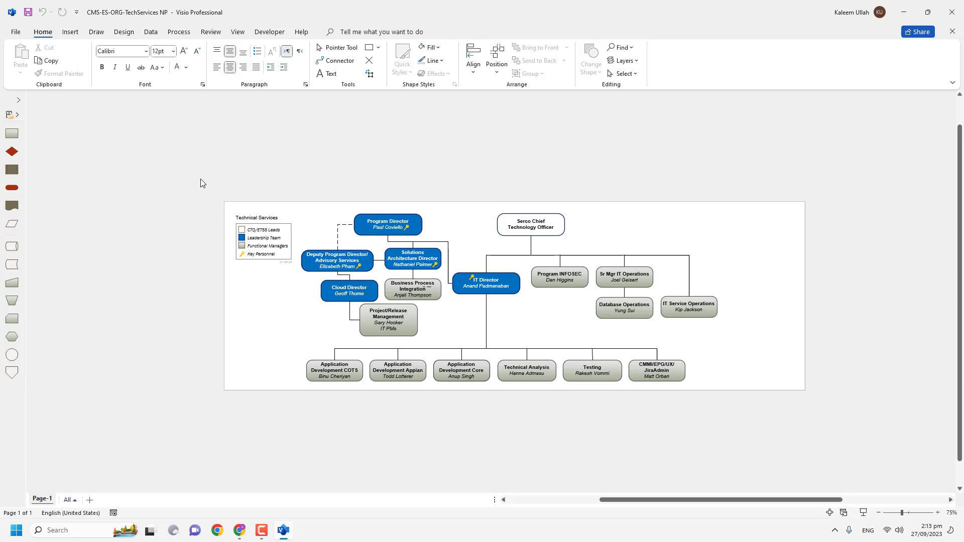
{"action": "left_click_drag", "start_coordinate": [201, 183], "coordinate": [849, 419]}
{"action": "left_click", "coordinate": [839, 411]}
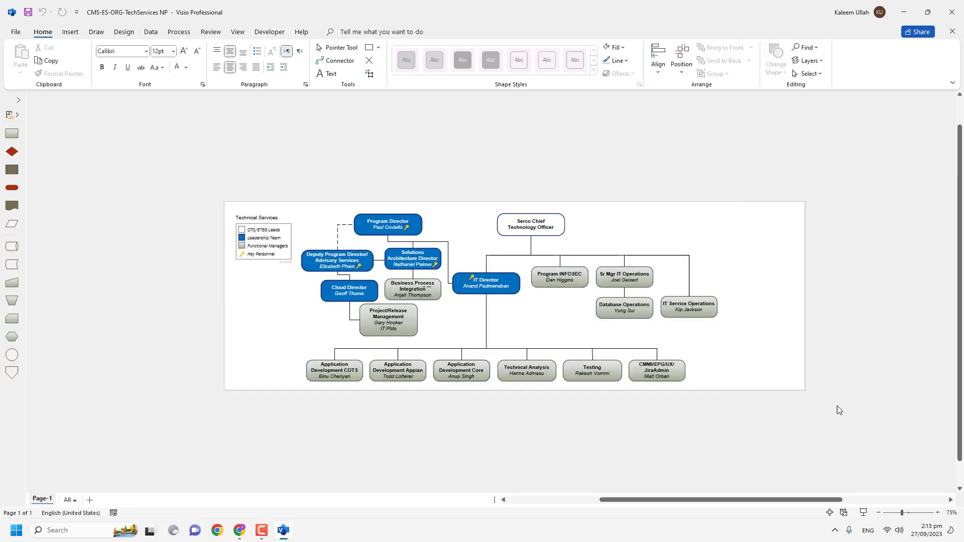
{"action": "left_click_drag", "start_coordinate": [146, 165], "coordinate": [849, 427]}
{"action": "left_click_drag", "start_coordinate": [193, 171], "coordinate": [850, 426]}
{"action": "left_click", "coordinate": [848, 426]}
{"action": "left_click_drag", "start_coordinate": [183, 173], "coordinate": [827, 428]}
{"action": "left_click", "coordinate": [824, 424]}
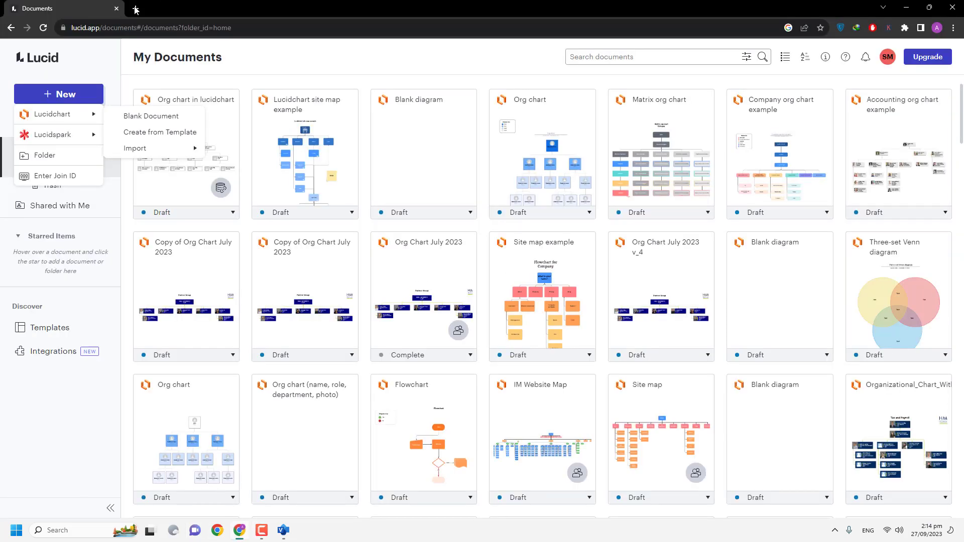
Step: In a new tab, reopen Lucidchart from the earlier 'lucidchart login' search in History
{"action": "left_click", "coordinate": [135, 8]}
{"action": "type", "text": "Lucidhcart"}
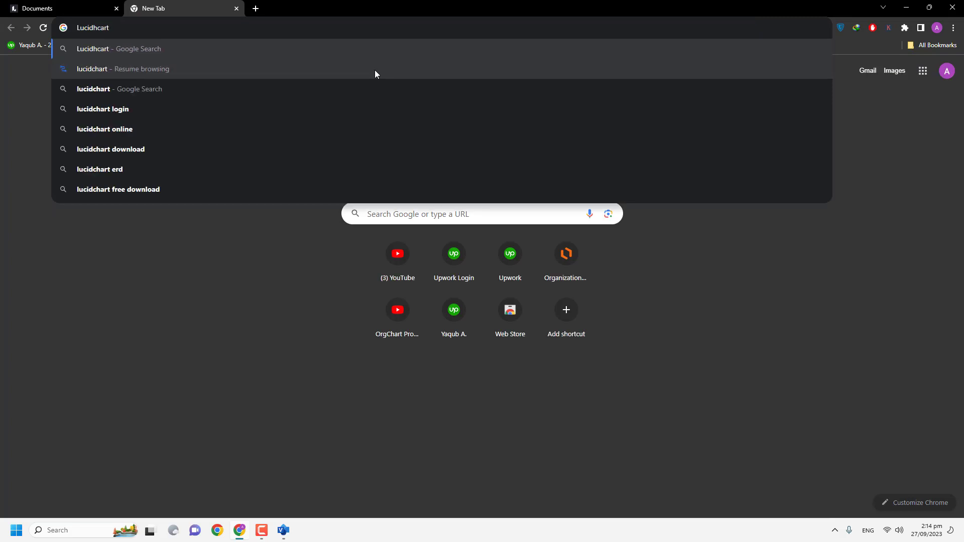
{"action": "type", "text": " lo"}
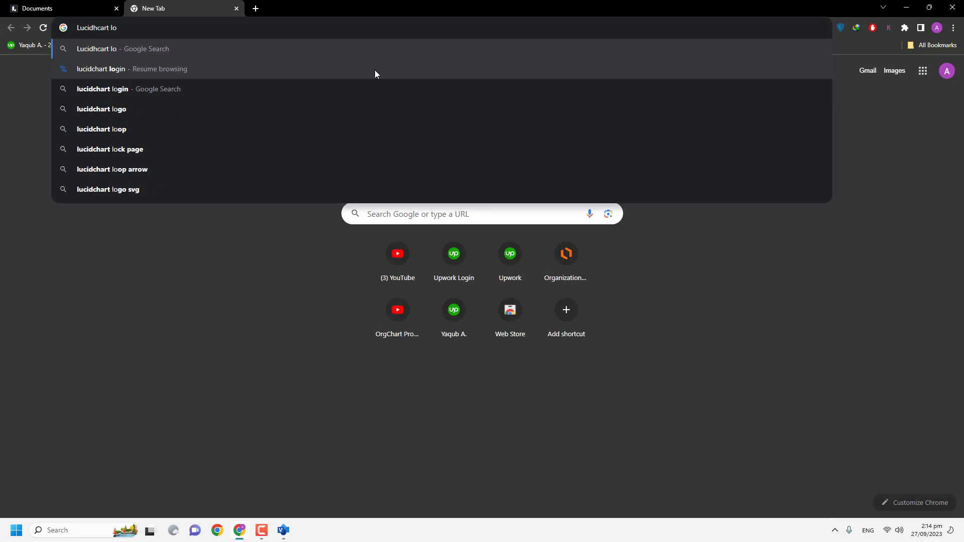
{"action": "left_click", "coordinate": [375, 70]}
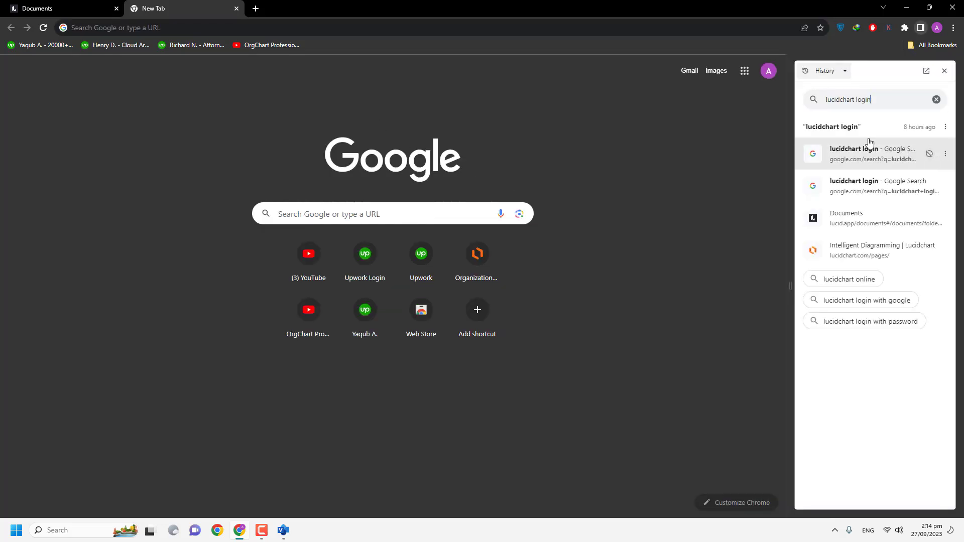
{"action": "left_click", "coordinate": [847, 154]}
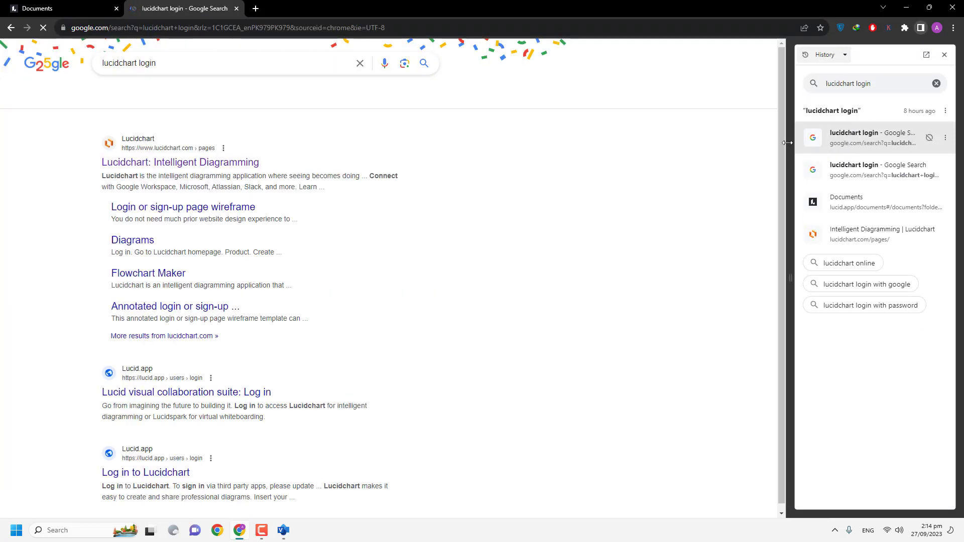
{"action": "left_click", "coordinate": [208, 166]}
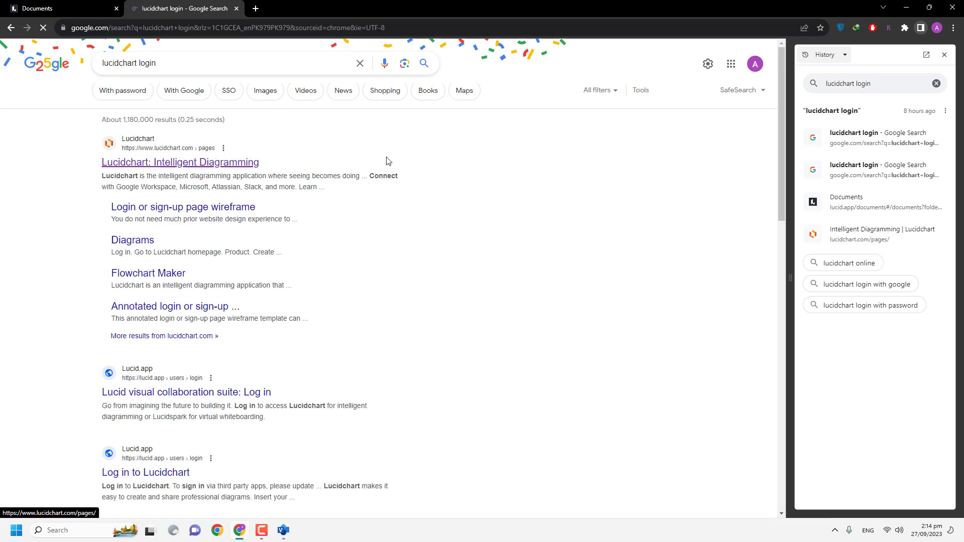
{"action": "left_click", "coordinate": [944, 56]}
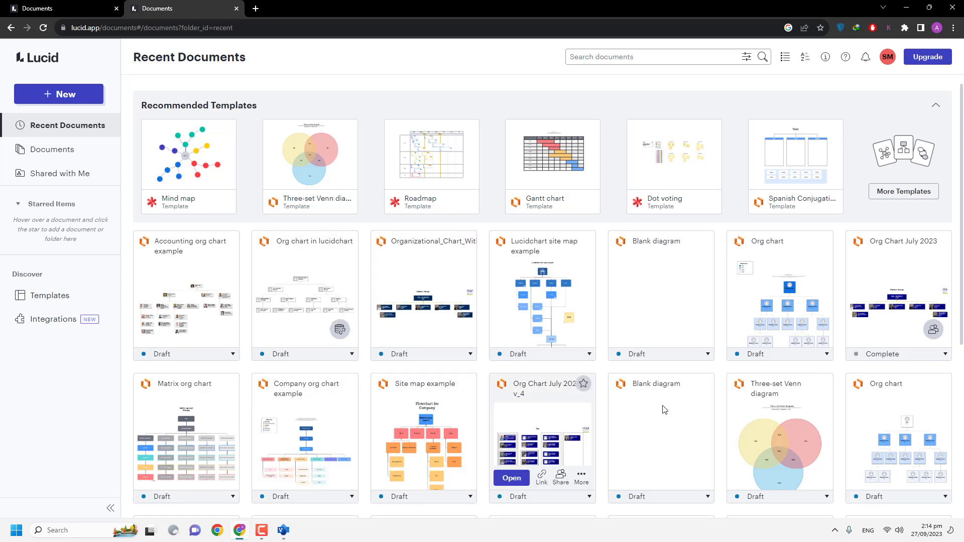
Step: Preview the saved diagram cards on Lucid's Recent Documents page
{"action": "mouse_move", "coordinate": [912, 329]}
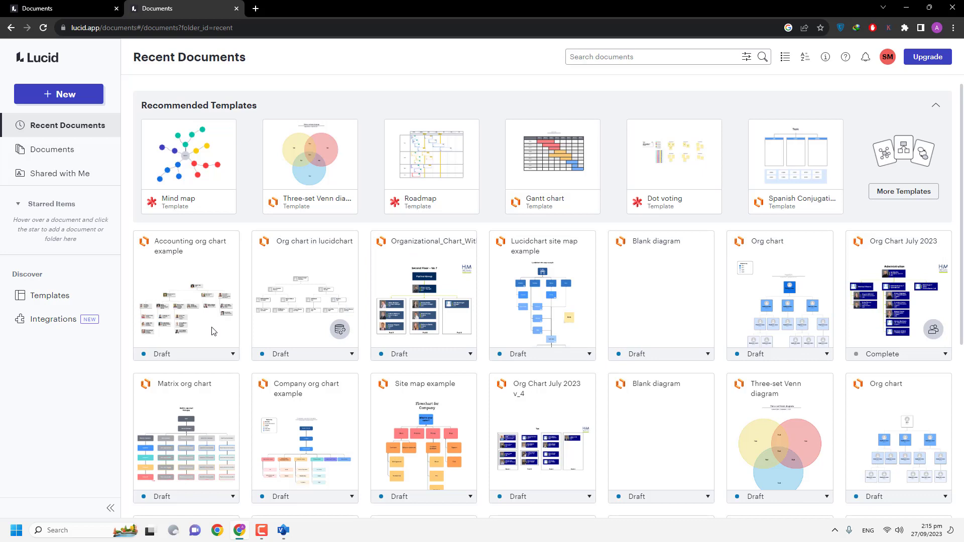
{"action": "mouse_move", "coordinate": [441, 334]}
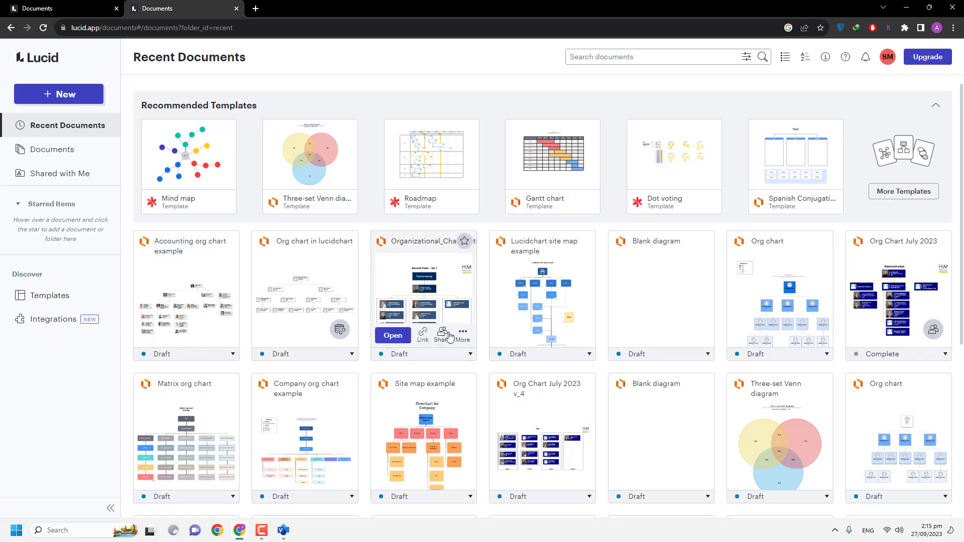
{"action": "mouse_move", "coordinate": [514, 335]}
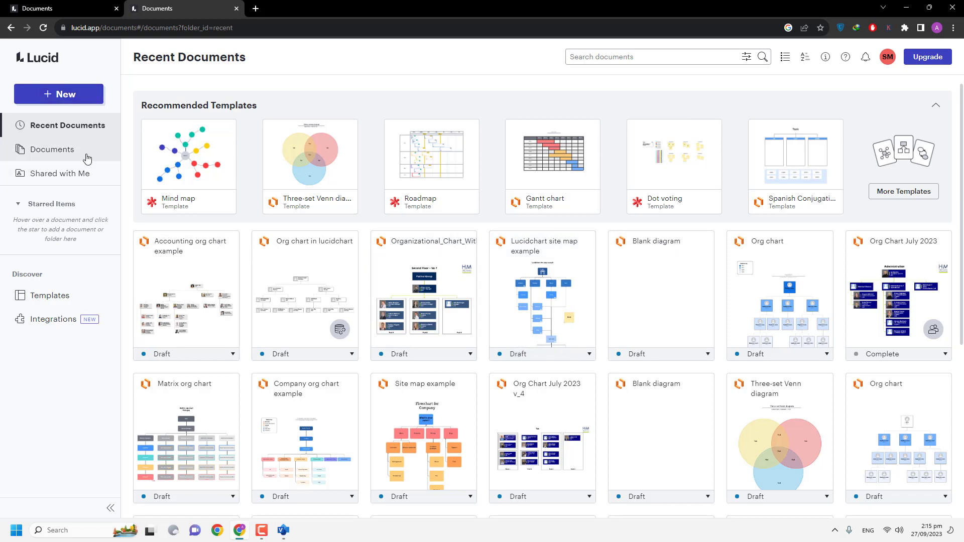
Step: Import the Visio file CMS-ES-ORG-TechServices NP through New > Lucidchart > Import > Visio
{"action": "left_click", "coordinate": [79, 106]}
{"action": "mouse_move", "coordinate": [79, 109]}
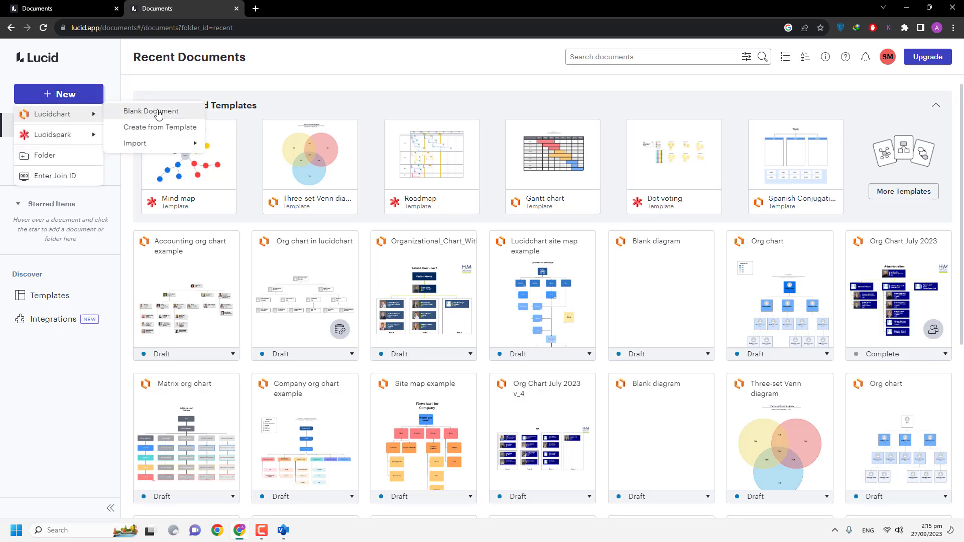
{"action": "mouse_move", "coordinate": [155, 153]}
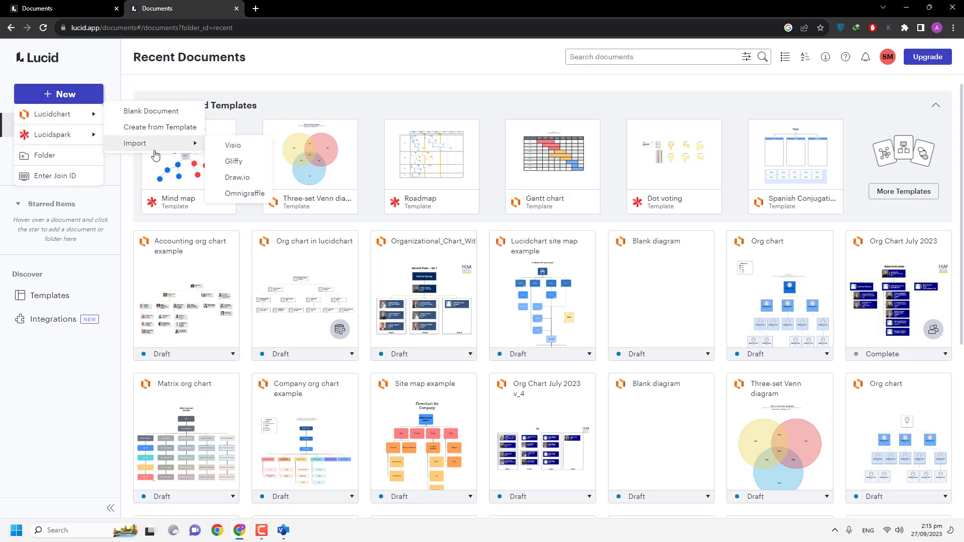
{"action": "left_click", "coordinate": [252, 151]}
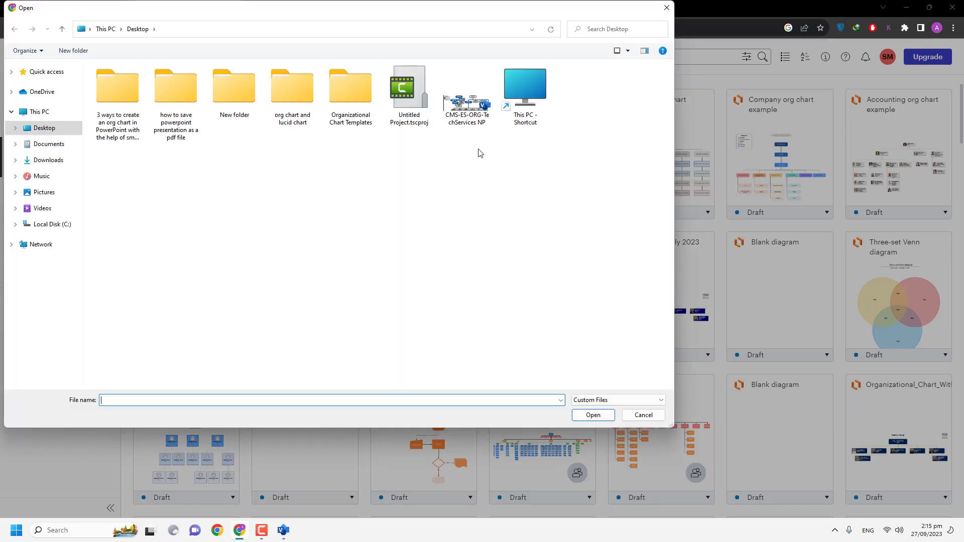
{"action": "left_click", "coordinate": [465, 97]}
{"action": "left_click", "coordinate": [589, 414]}
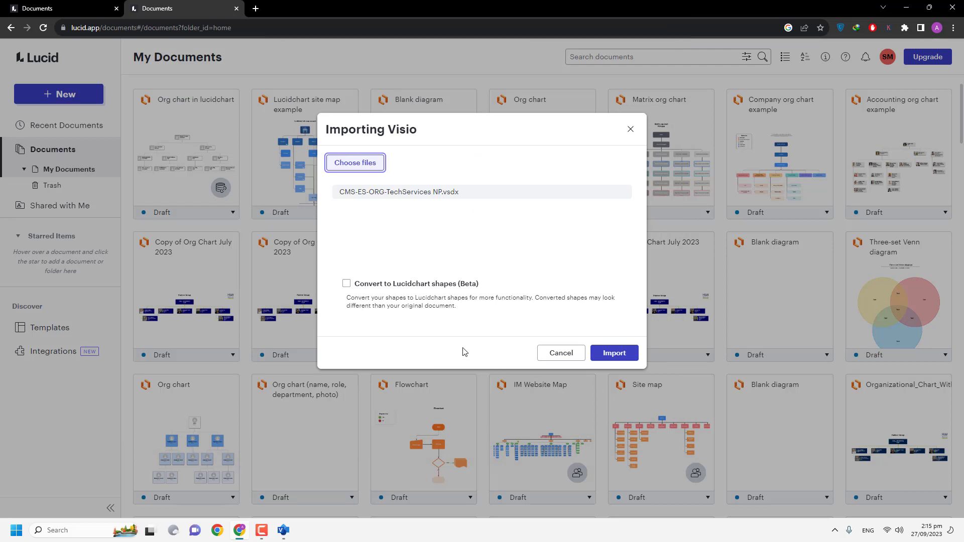
{"action": "left_click", "coordinate": [610, 356]}
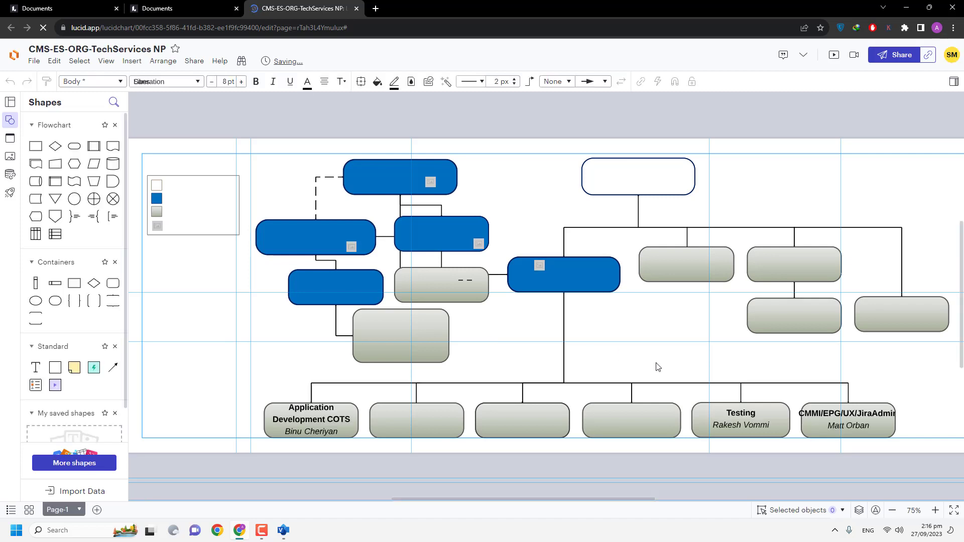
Step: Close the import satisfaction survey over the imported CMS-ES-ORG-TechServices NP org chart
{"action": "scroll", "coordinate": [658, 367], "scroll_direction": "down", "scroll_amount": 5}
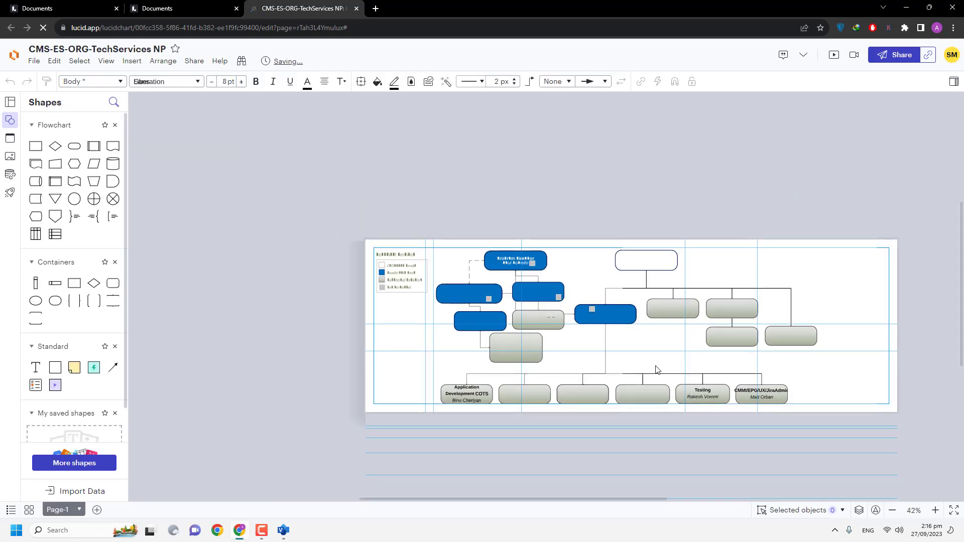
{"action": "scroll", "coordinate": [656, 369], "scroll_direction": "up", "scroll_amount": 2}
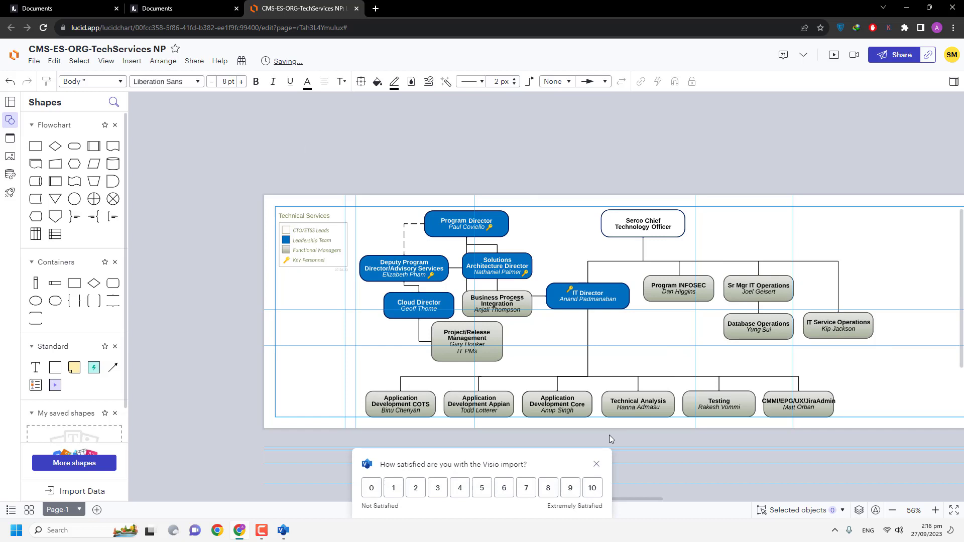
{"action": "left_click", "coordinate": [596, 464]}
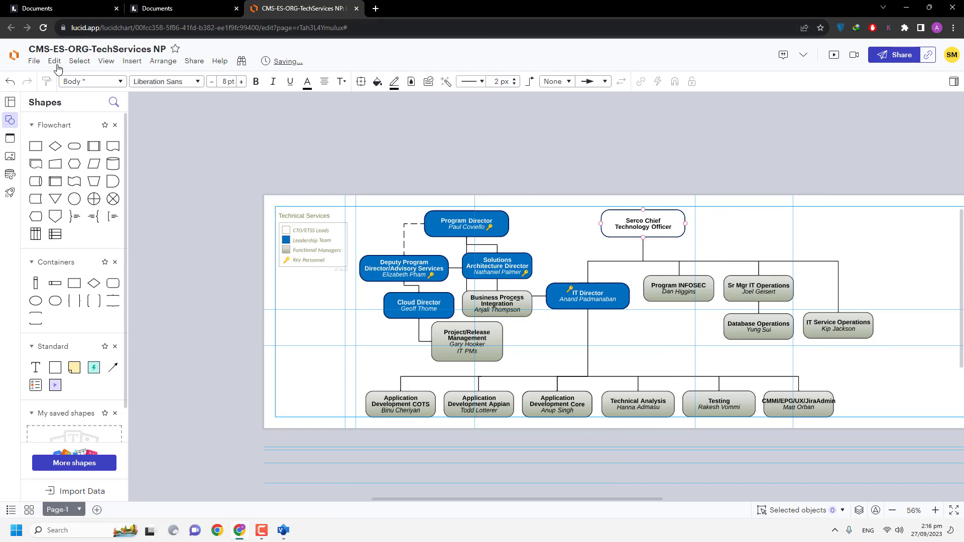
Step: In Document Settings, turn off the page margin guides
{"action": "left_click", "coordinate": [34, 62]}
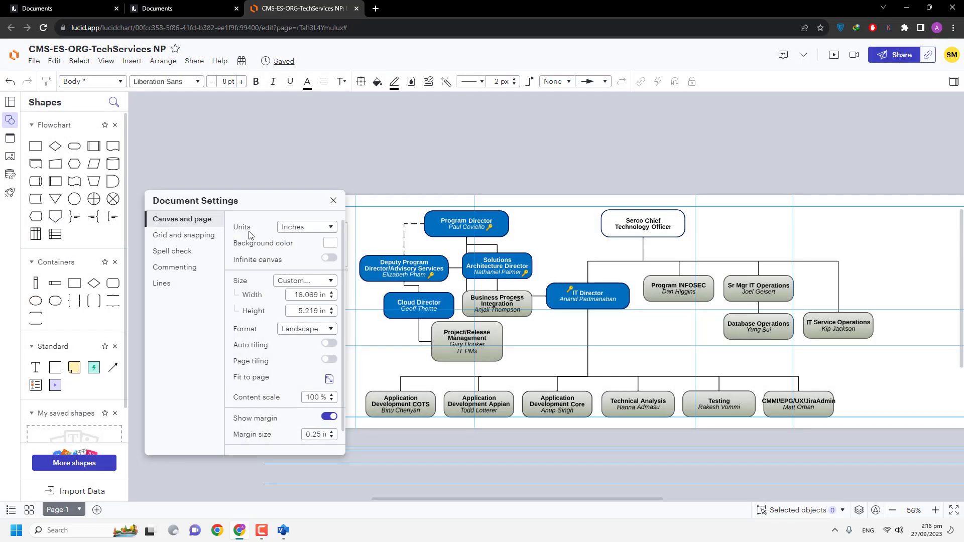
{"action": "left_click", "coordinate": [329, 417]}
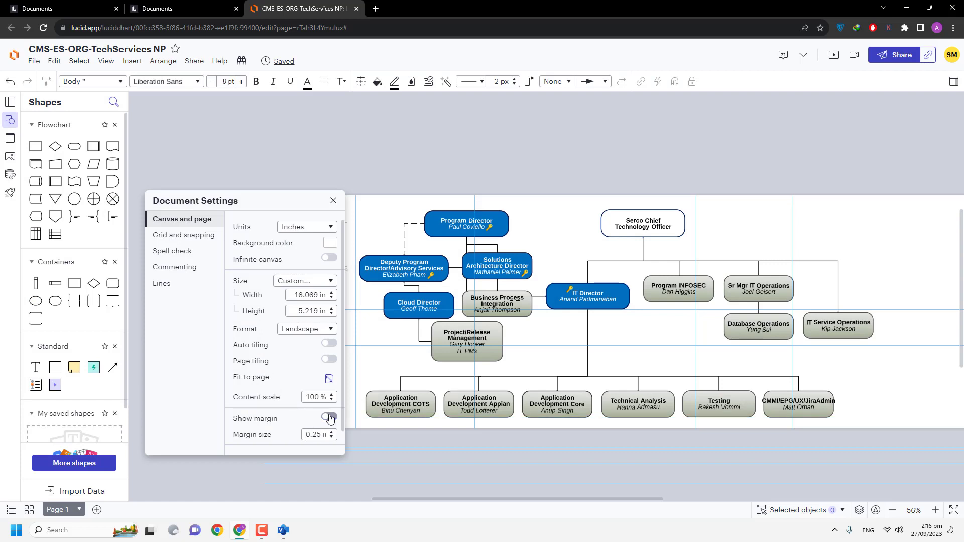
{"action": "scroll", "coordinate": [317, 397], "scroll_direction": "down", "scroll_amount": 1}
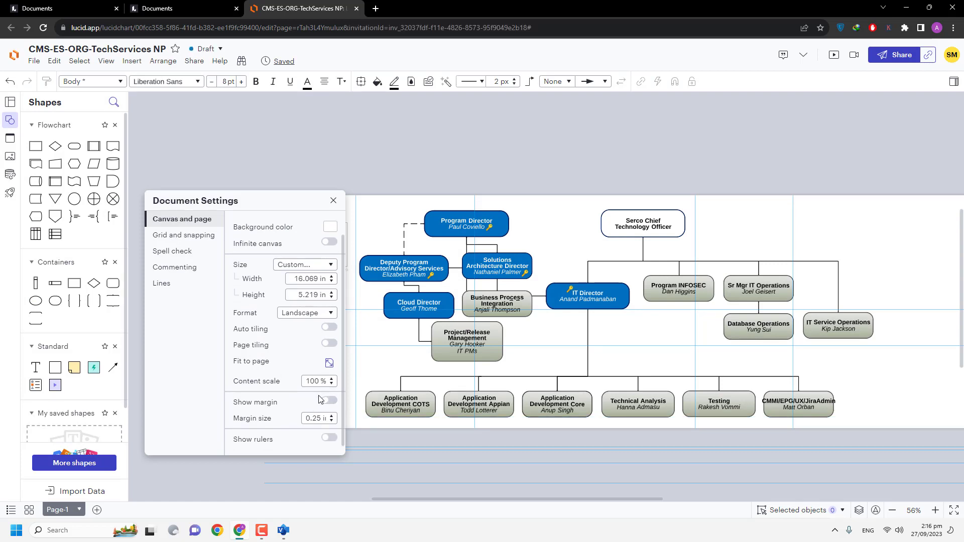
{"action": "scroll", "coordinate": [309, 380], "scroll_direction": "up", "scroll_amount": 1}
Step: Under Grid and snapping, switch off Snap to objects, Snap to guides and Show guides
{"action": "left_click", "coordinate": [194, 235]}
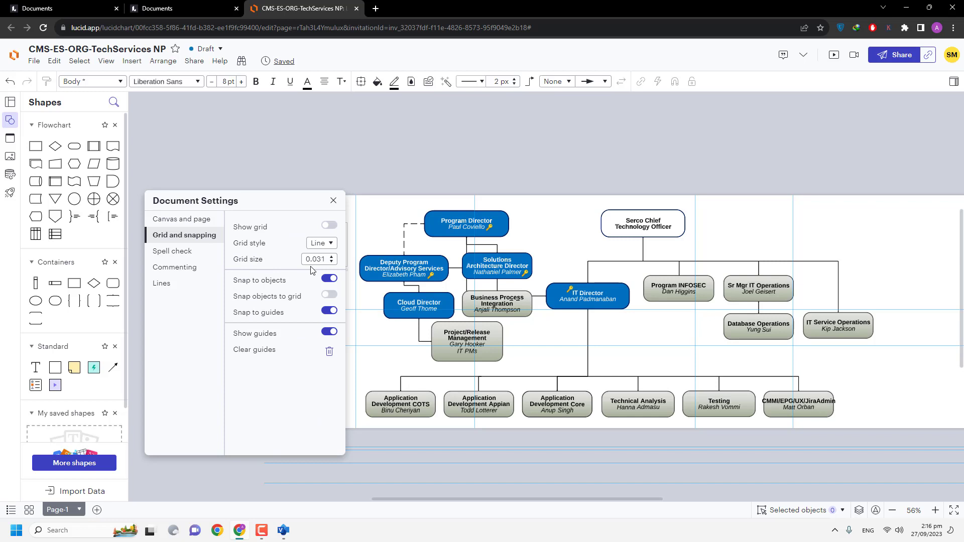
{"action": "left_click", "coordinate": [326, 279]}
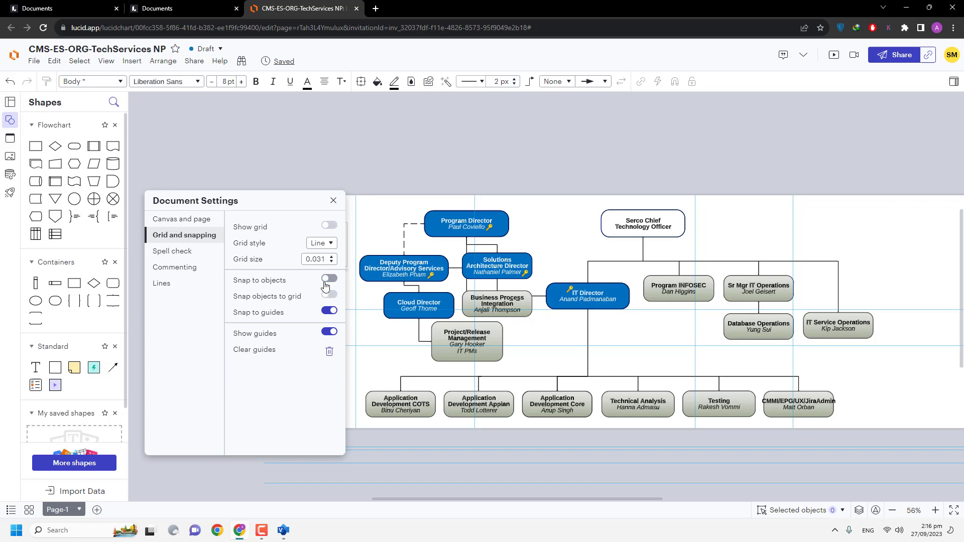
{"action": "left_click", "coordinate": [329, 310]}
{"action": "left_click", "coordinate": [327, 332]}
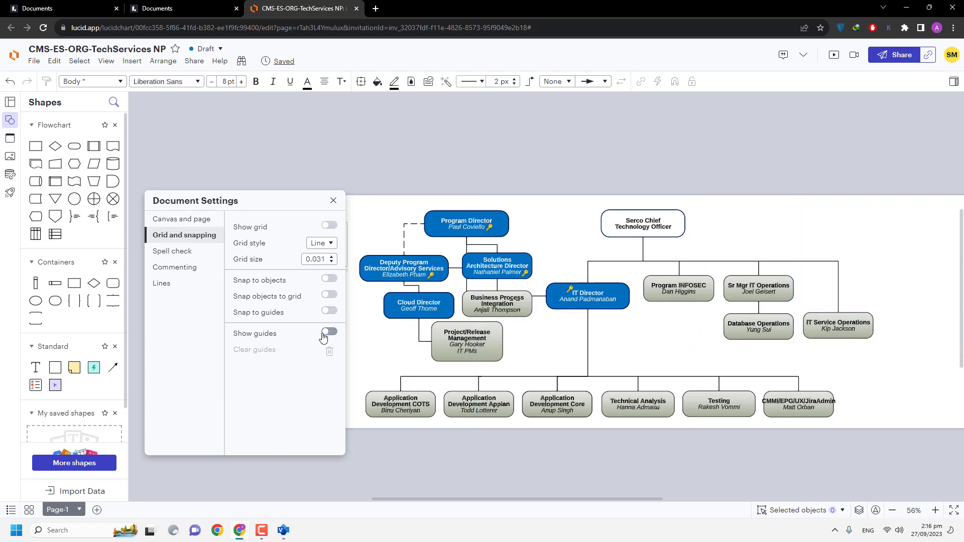
{"action": "left_click", "coordinate": [327, 332]}
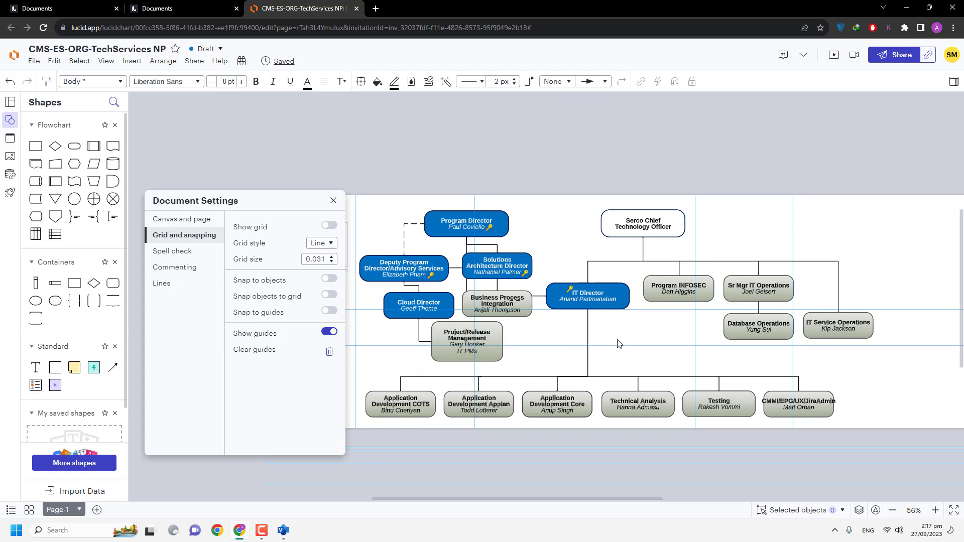
{"action": "left_click", "coordinate": [330, 331]}
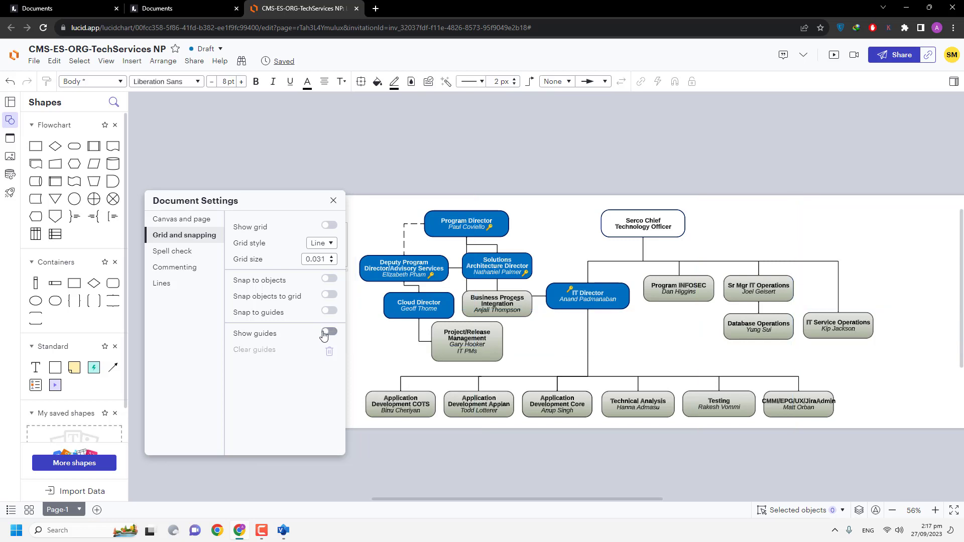
Step: Close Document Settings and select the IT Director box and its title text
{"action": "left_click", "coordinate": [333, 200]}
{"action": "scroll", "coordinate": [225, 265], "scroll_direction": "down", "scroll_amount": 2}
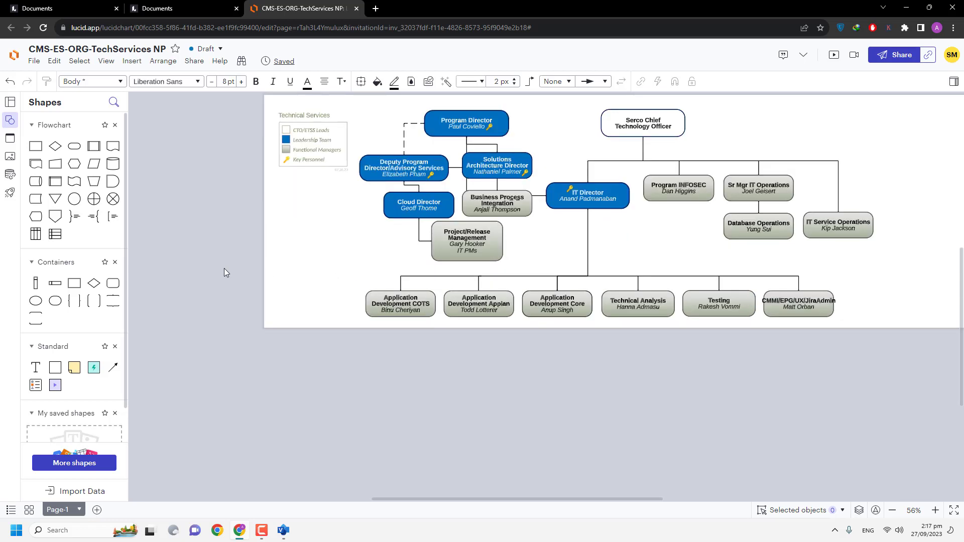
{"action": "left_click", "coordinate": [593, 194]}
{"action": "scroll", "coordinate": [597, 194], "scroll_direction": "up", "scroll_amount": 5}
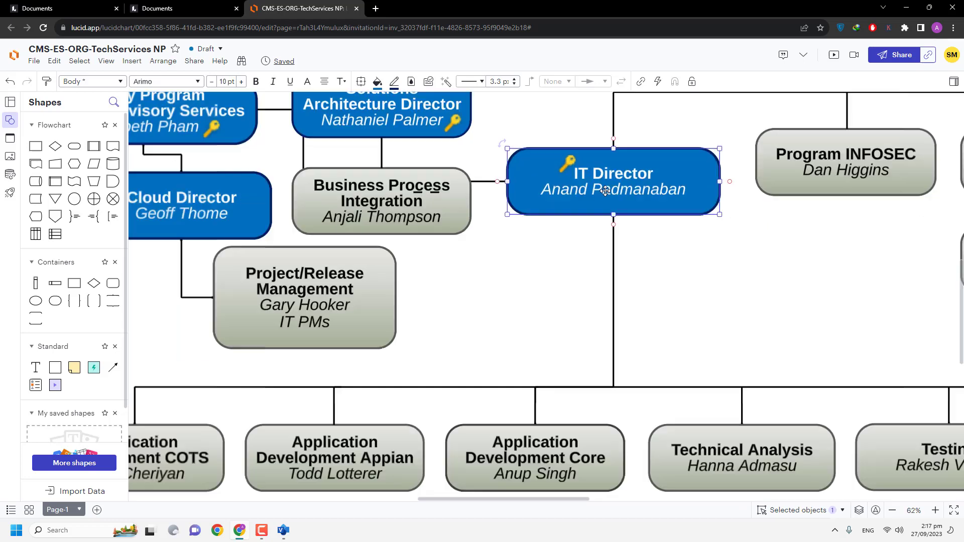
{"action": "scroll", "coordinate": [605, 191], "scroll_direction": "up", "scroll_amount": 5}
{"action": "triple_click", "coordinate": [639, 160]}
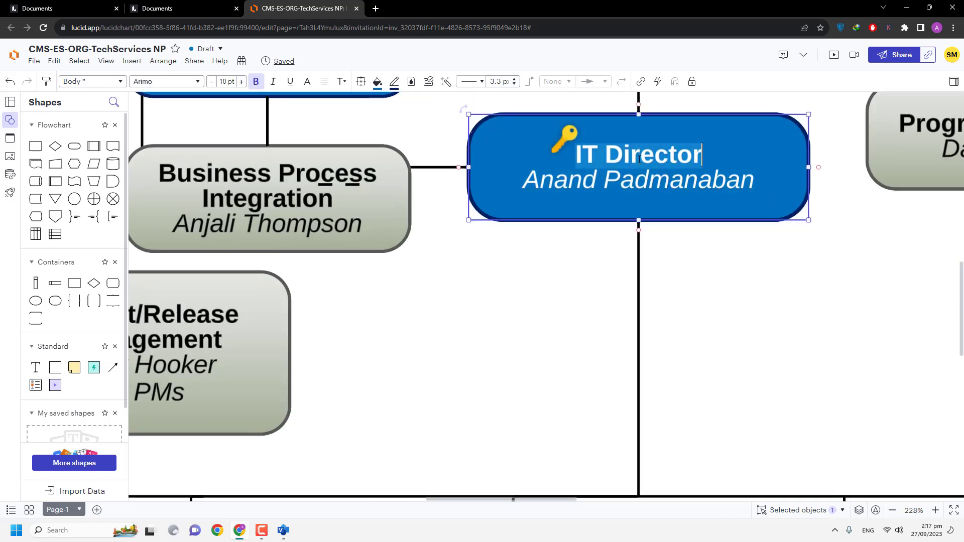
{"action": "scroll", "coordinate": [414, 389], "scroll_direction": "down", "scroll_amount": 6}
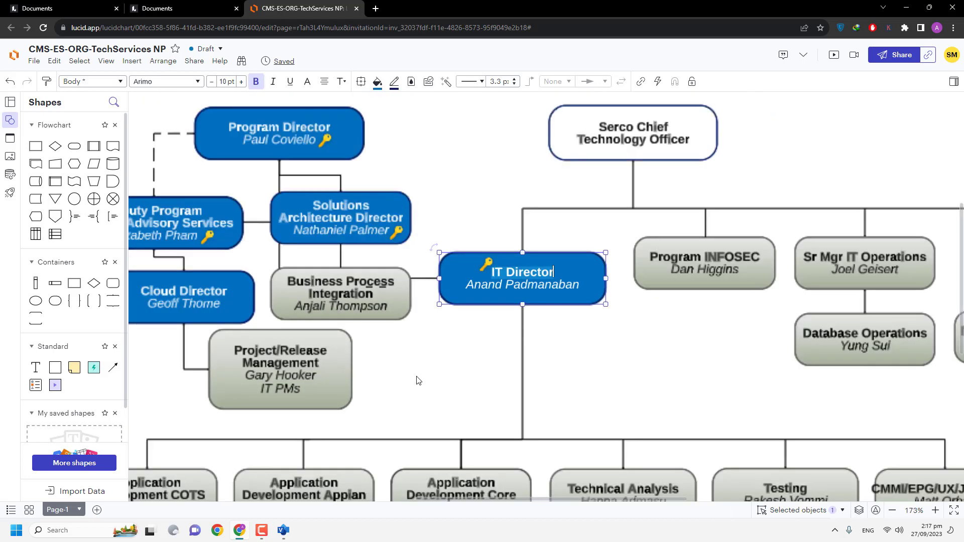
{"action": "scroll", "coordinate": [342, 393], "scroll_direction": "up", "scroll_amount": 4}
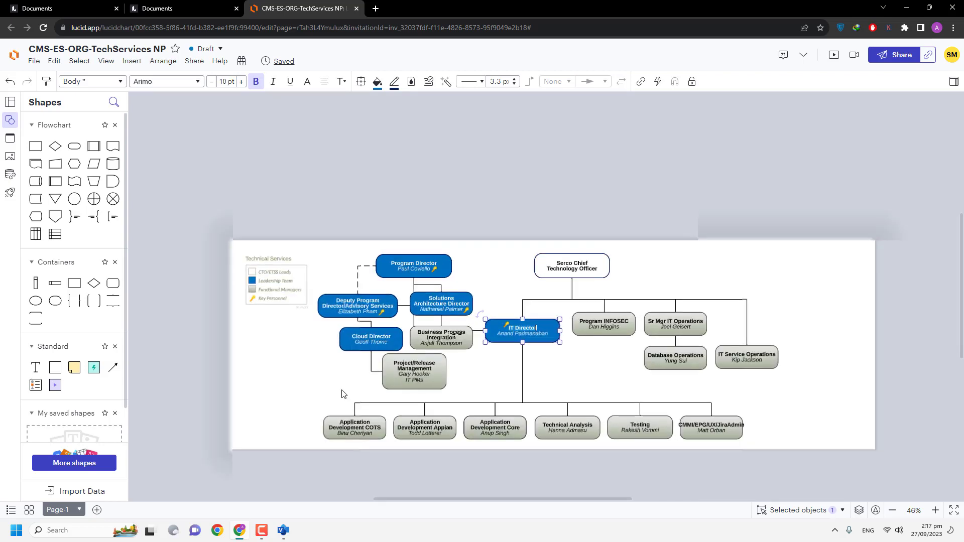
{"action": "scroll", "coordinate": [342, 393], "scroll_direction": "down", "scroll_amount": 4}
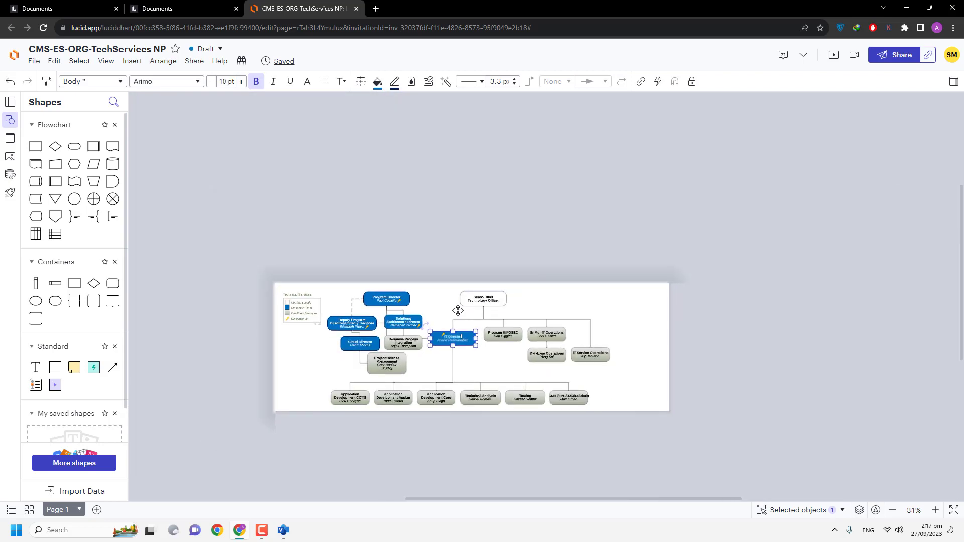
{"action": "scroll", "coordinate": [458, 315], "scroll_direction": "up", "scroll_amount": 2}
Step: Draw a test connector from Serco Chief Technology Officer to IT Service Operations, then delete it
{"action": "double_click", "coordinate": [536, 285]}
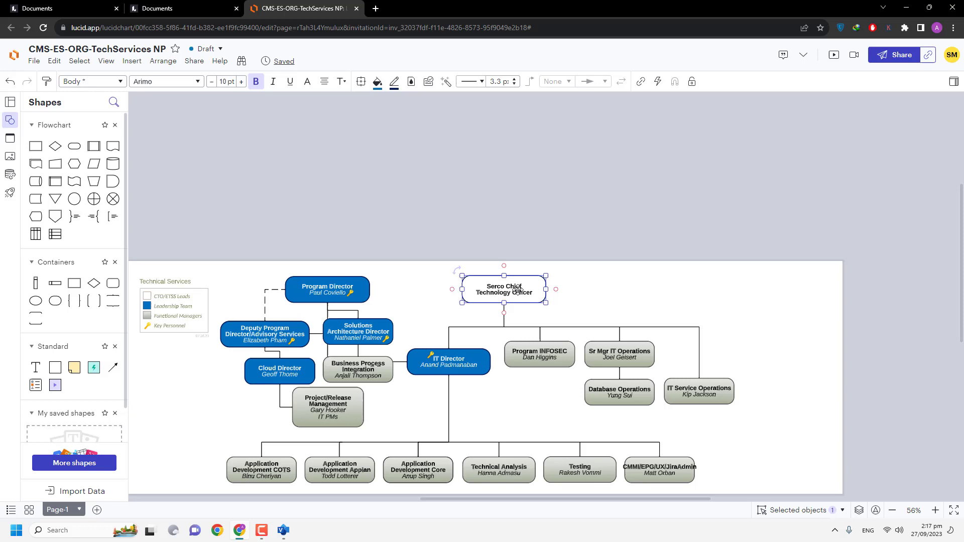
{"action": "left_click", "coordinate": [626, 281]}
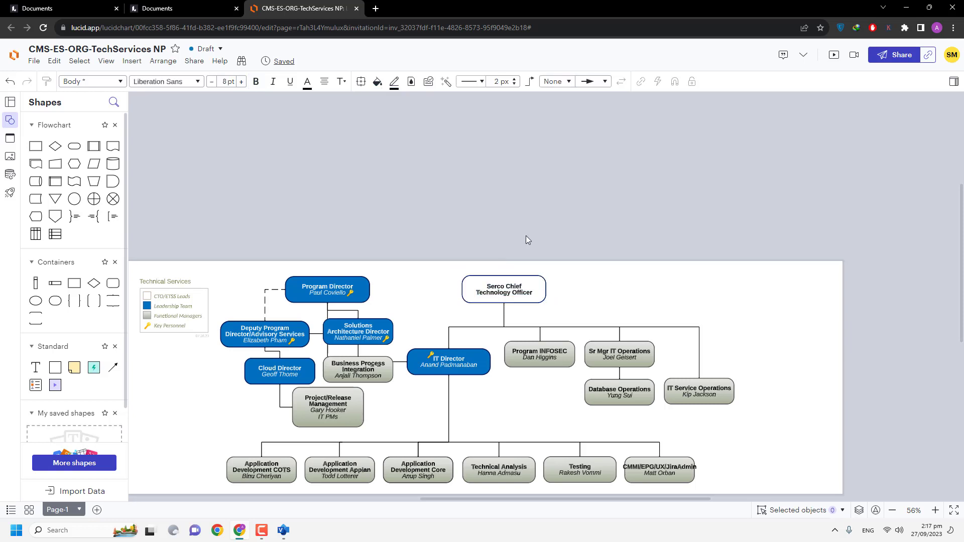
{"action": "left_click_drag", "start_coordinate": [547, 289], "coordinate": [733, 392]}
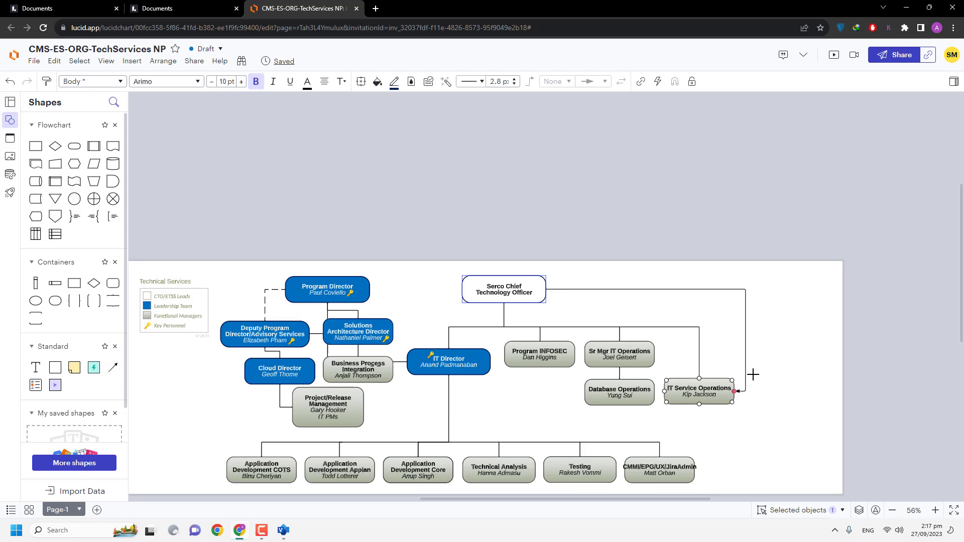
{"action": "left_click", "coordinate": [703, 289]}
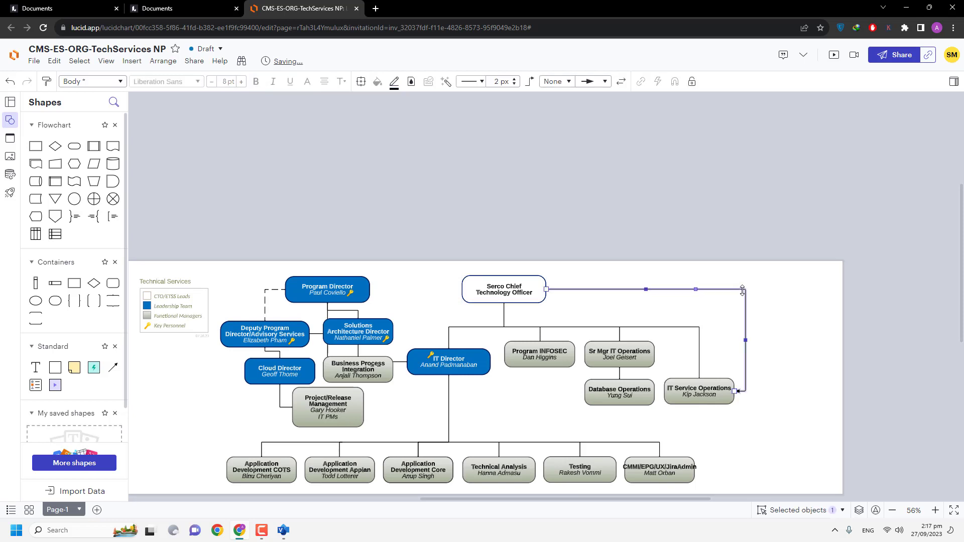
{"action": "key", "text": "Delete"}
{"action": "scroll", "coordinate": [610, 307], "scroll_direction": "down", "scroll_amount": 2}
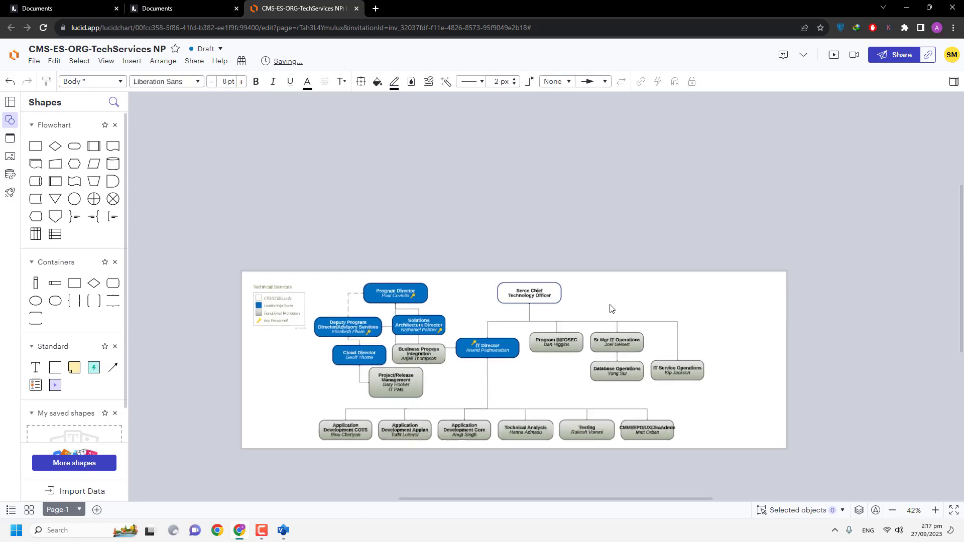
{"action": "scroll", "coordinate": [547, 223], "scroll_direction": "down", "scroll_amount": 1}
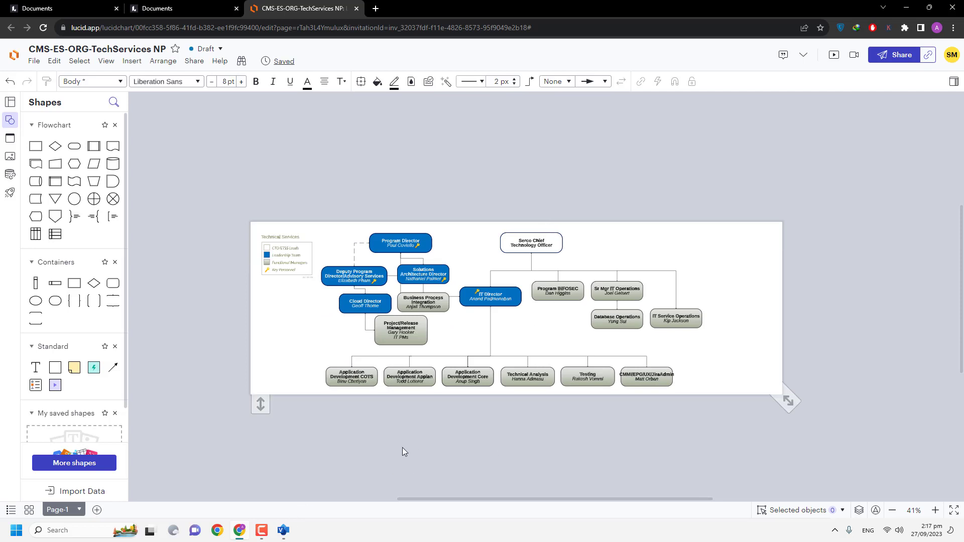
{"action": "left_click", "coordinate": [286, 535]}
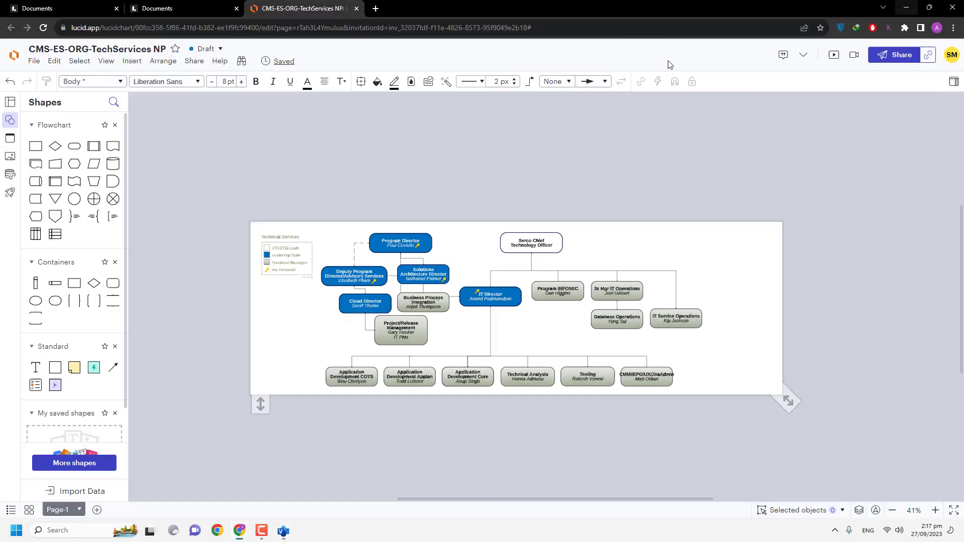
{"action": "left_click", "coordinate": [903, 12]}
{"action": "scroll", "coordinate": [482, 317], "scroll_direction": "down", "scroll_amount": 1}
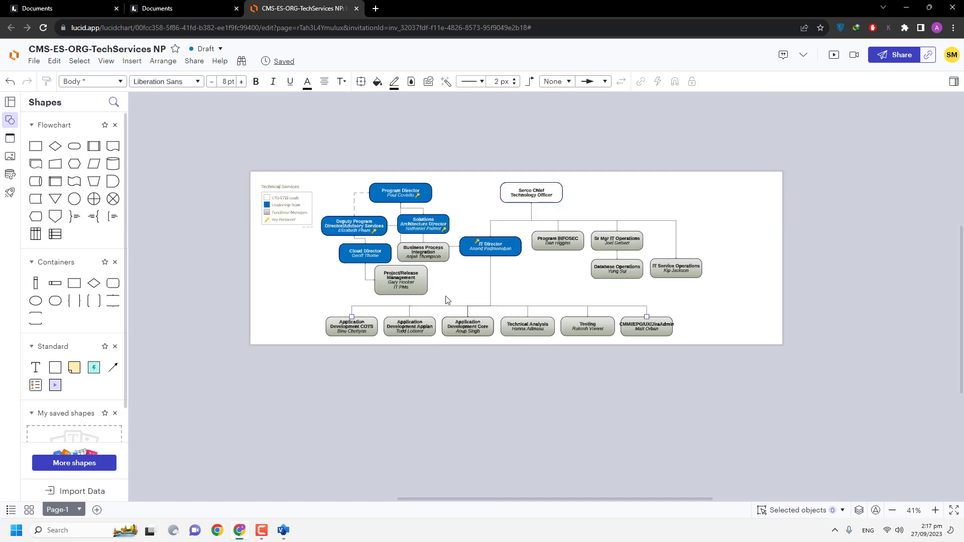
{"action": "scroll", "coordinate": [394, 281], "scroll_direction": "up", "scroll_amount": 3}
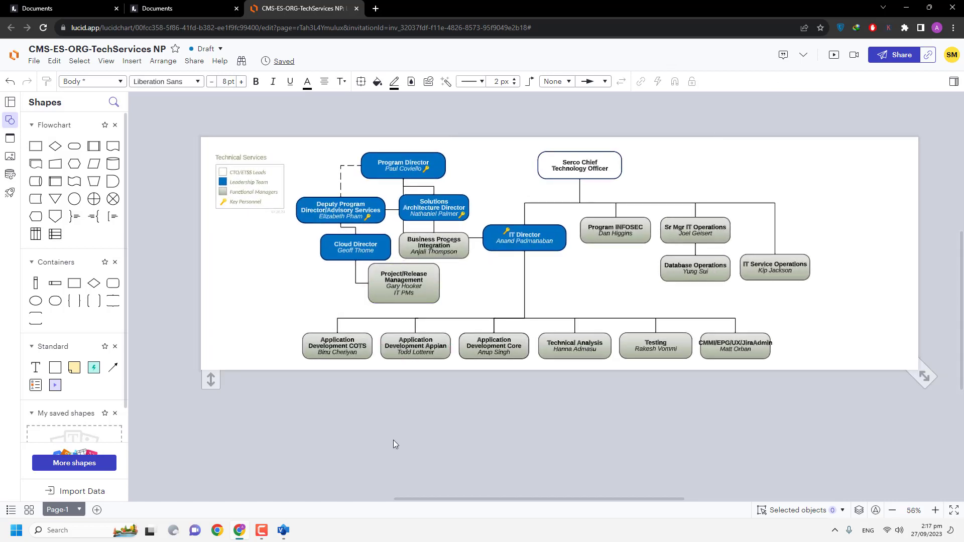
{"action": "scroll", "coordinate": [393, 441], "scroll_direction": "up", "scroll_amount": 1}
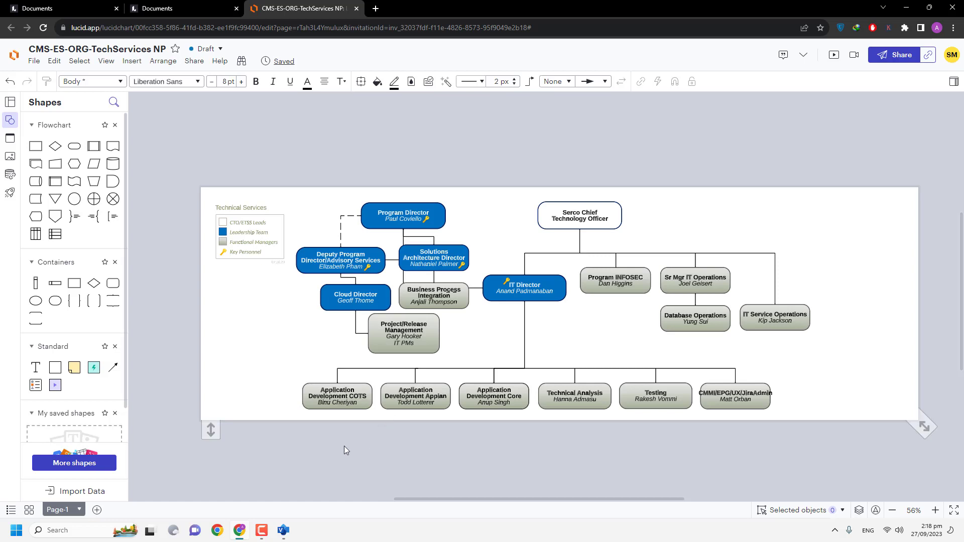
{"action": "left_click", "coordinate": [260, 532]}
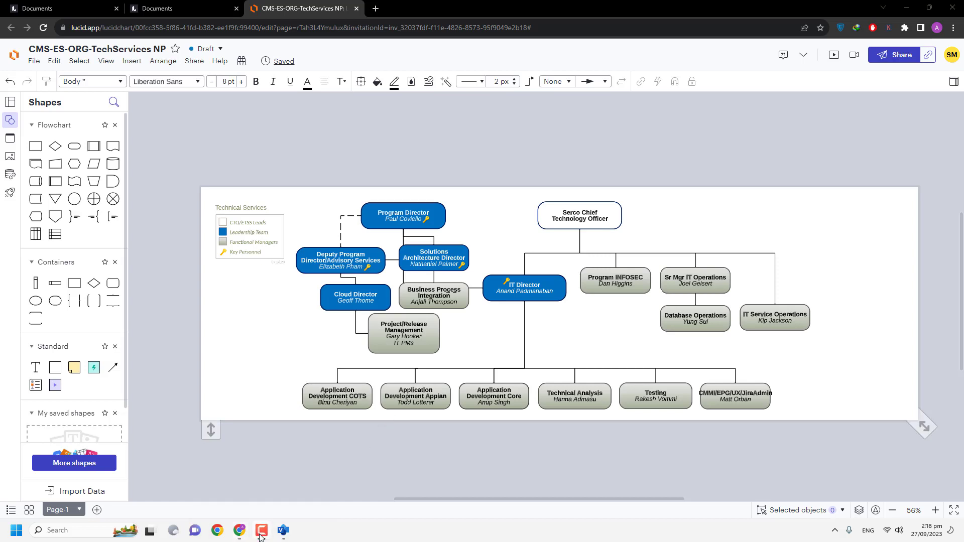